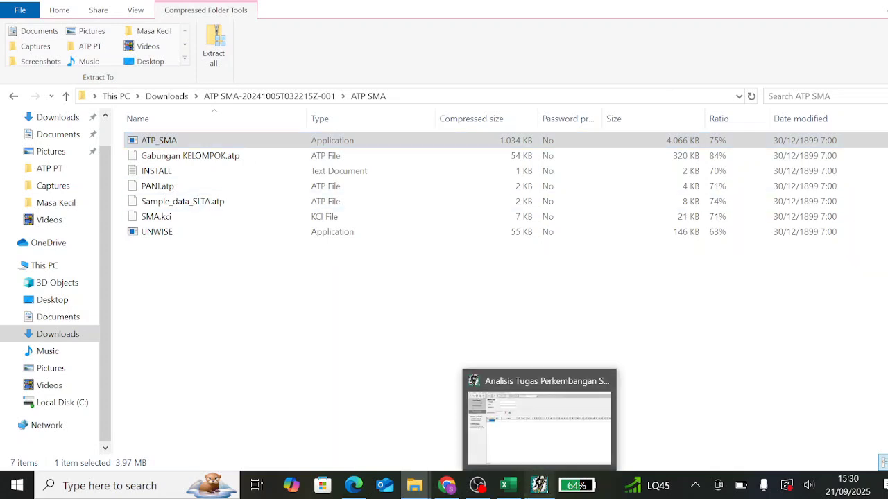
# Switch to the Analisis Tugas Perkembangan program and import participant data from the Excel file "itp smk 4 kota serang.xlsx"
pyautogui.click(539, 485)
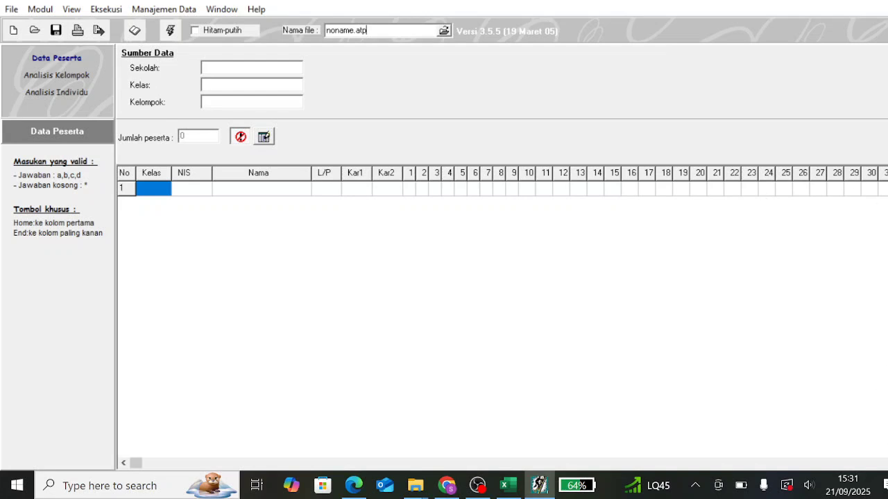
pyautogui.hscroll(20, 502, 319)
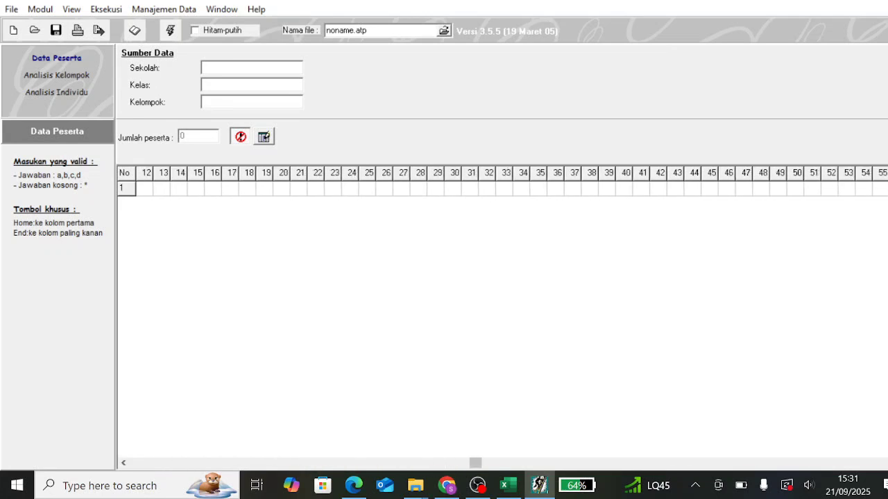
pyautogui.hscroll(13, 502, 318)
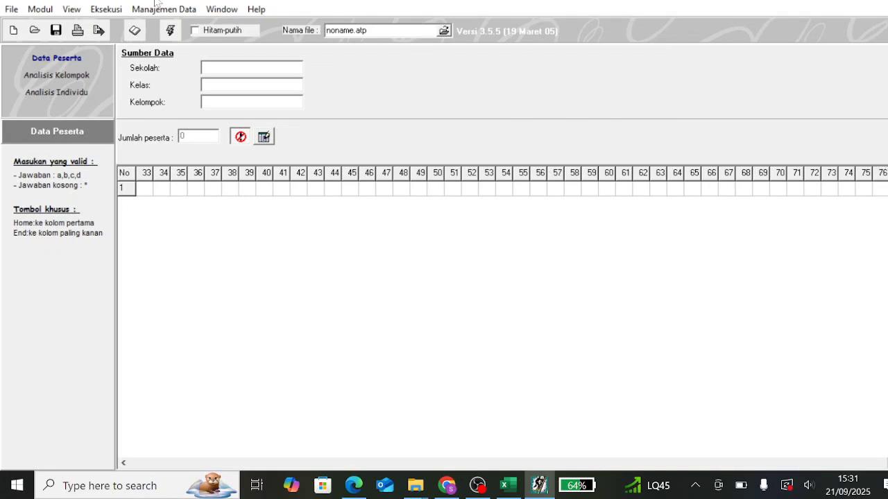
pyautogui.click(12, 9)
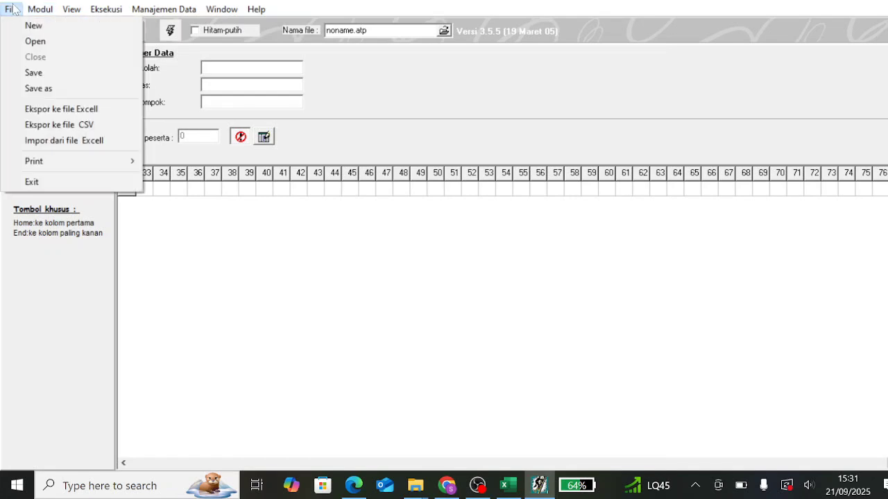
pyautogui.click(12, 9)
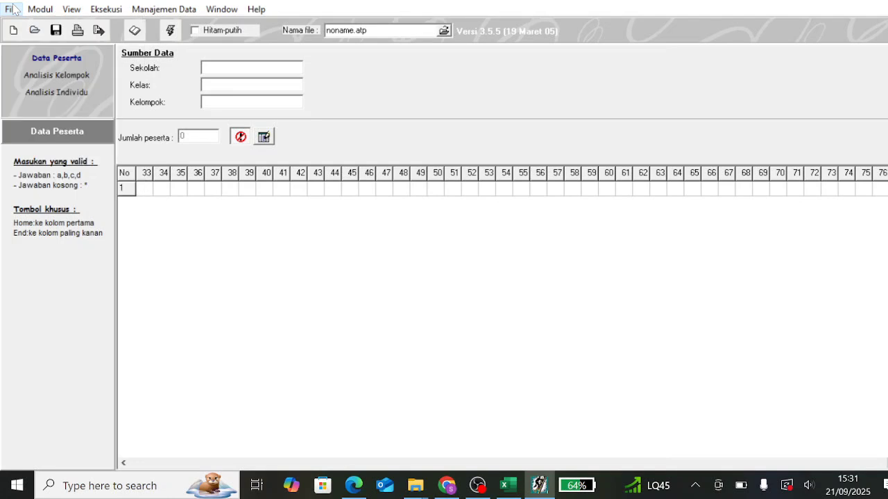
pyautogui.click(12, 9)
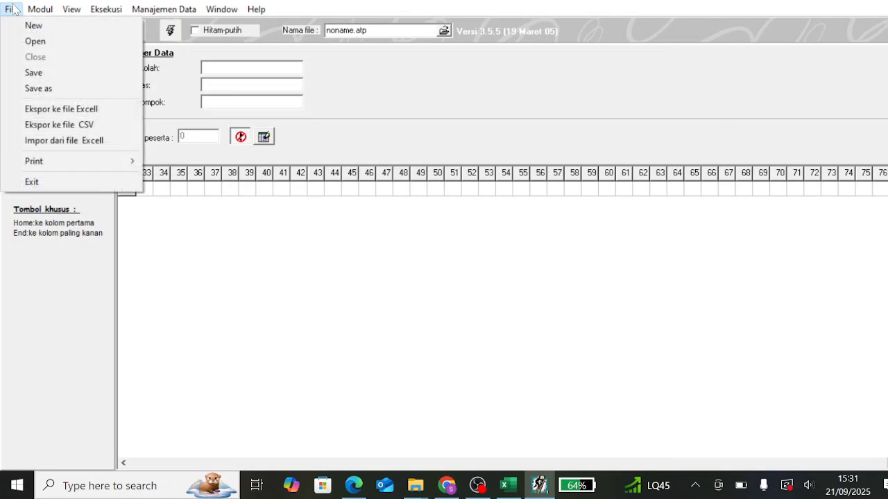
pyautogui.click(70, 142)
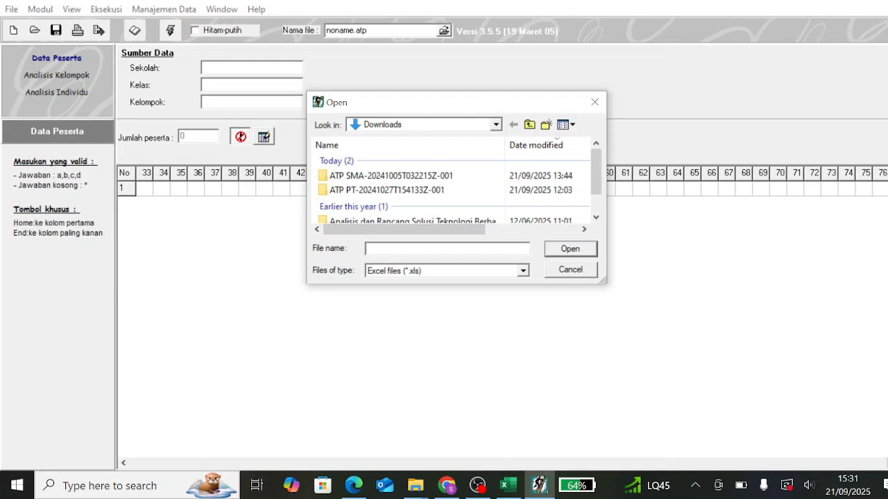
pyautogui.write('itp')
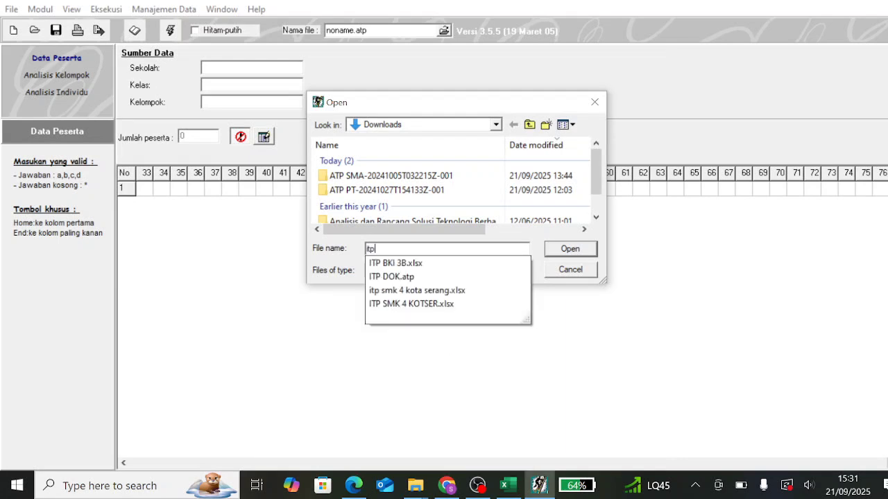
pyautogui.click(441, 290)
pyautogui.click(583, 250)
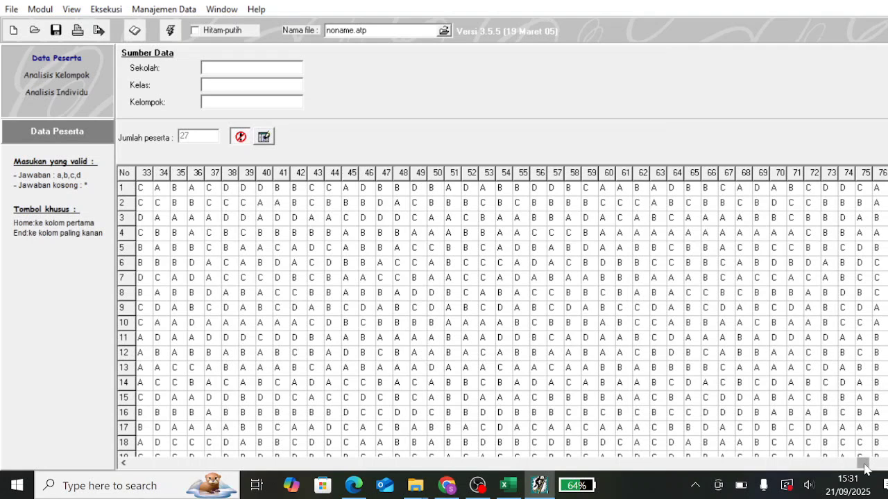
# Fill in the source data with school SMK 4 KOTA SERANG, class 12 and group TKJ
pyautogui.click(887, 463)
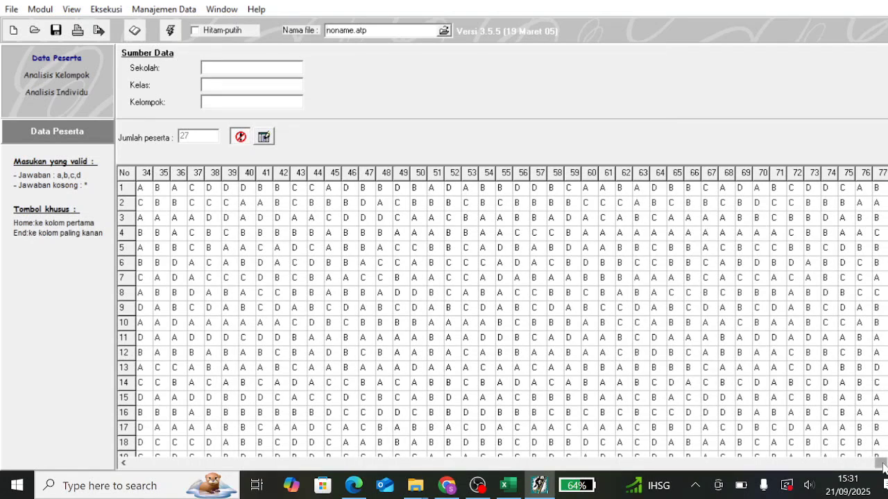
pyautogui.click(123, 463)
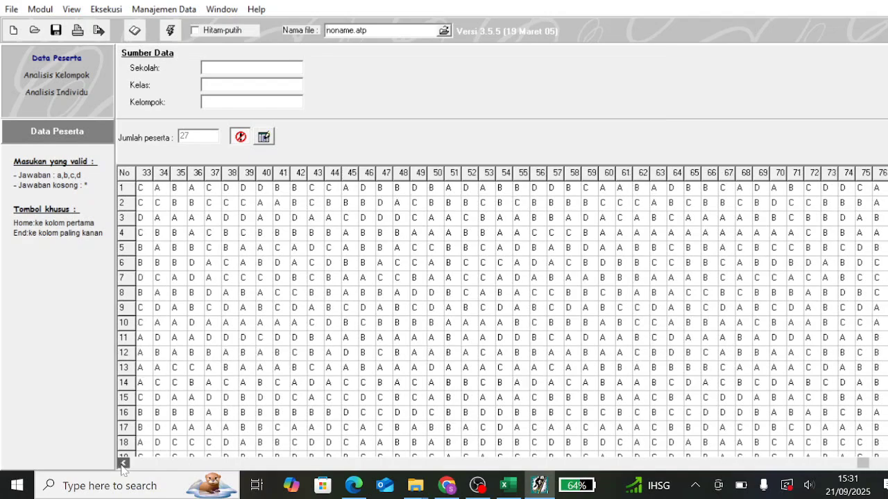
pyautogui.moveTo(124, 463); pyautogui.dragTo(123, 463)
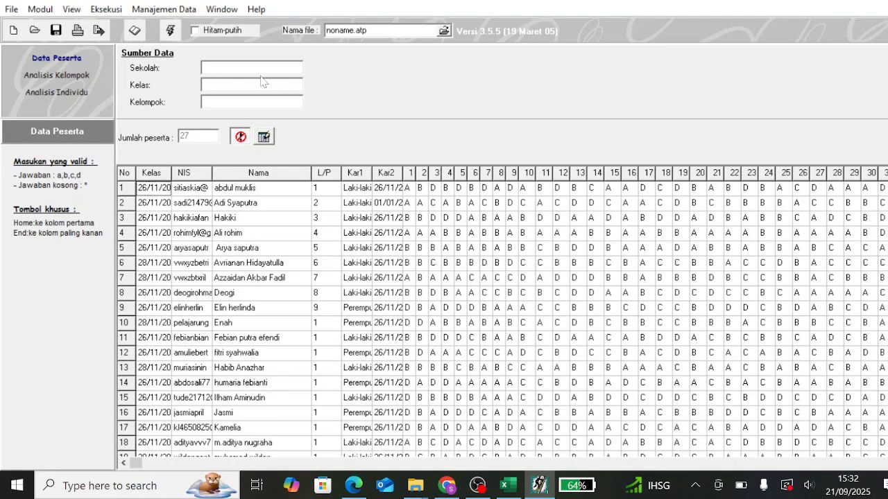
pyautogui.click(202, 67)
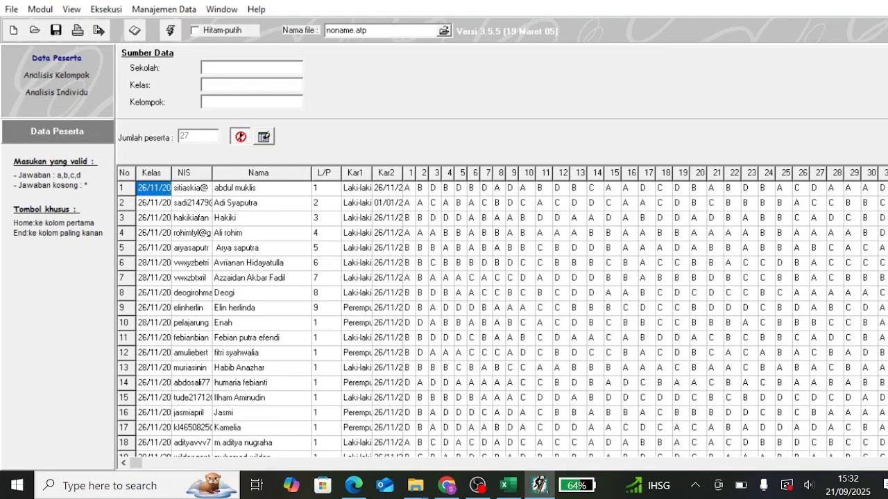
pyautogui.write('SMK 4 KOTA SERANG')
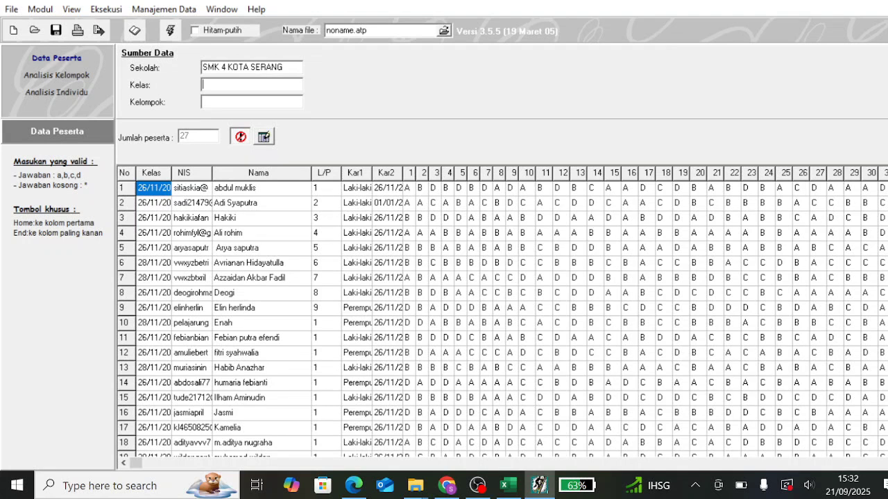
pyautogui.write('12')
pyautogui.write('TKJ')
pyautogui.press('Tab')
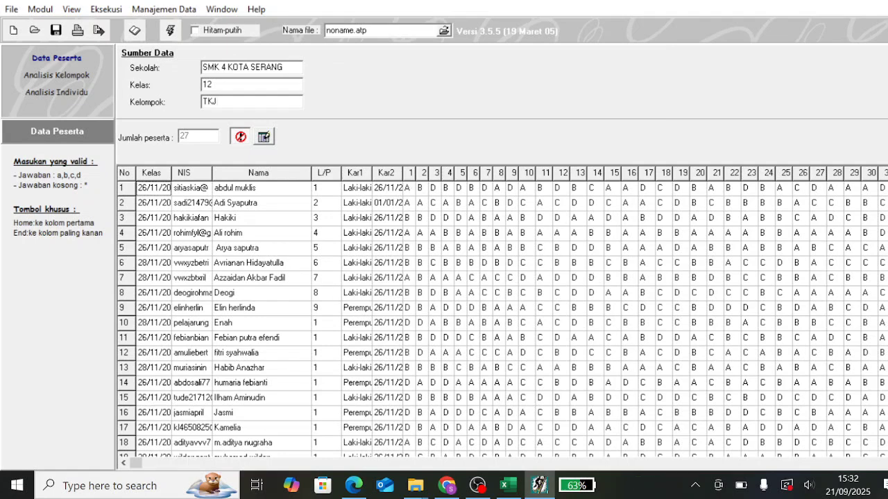
# Review the imported answers across all item columns and calculate the participants' scores
pyautogui.hscroll(7, 502, 315)
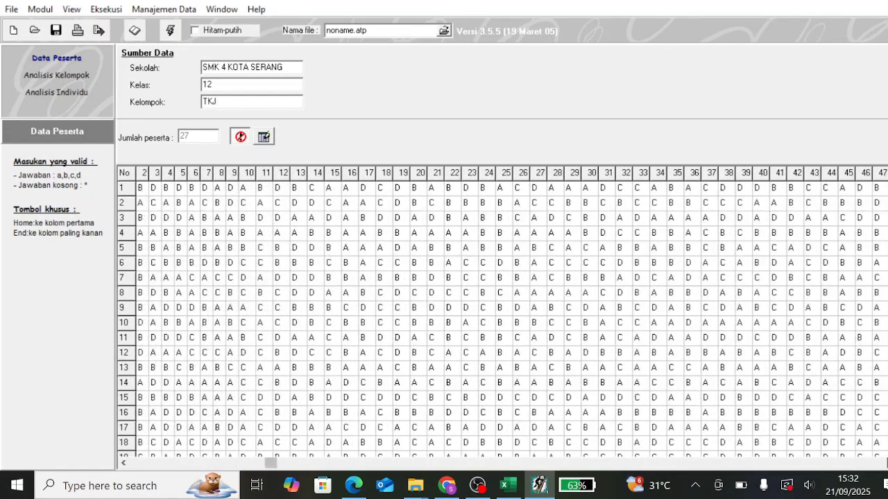
pyautogui.hscroll(11, 502, 315)
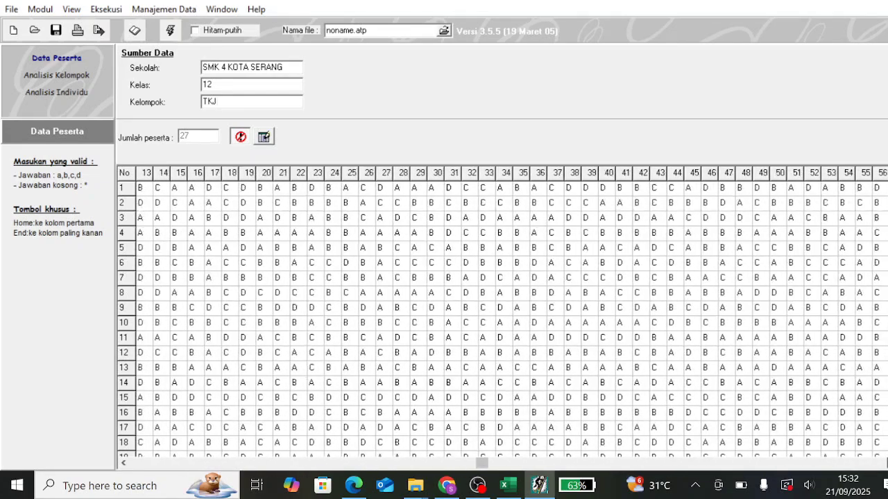
pyautogui.hscroll(11, 502, 315)
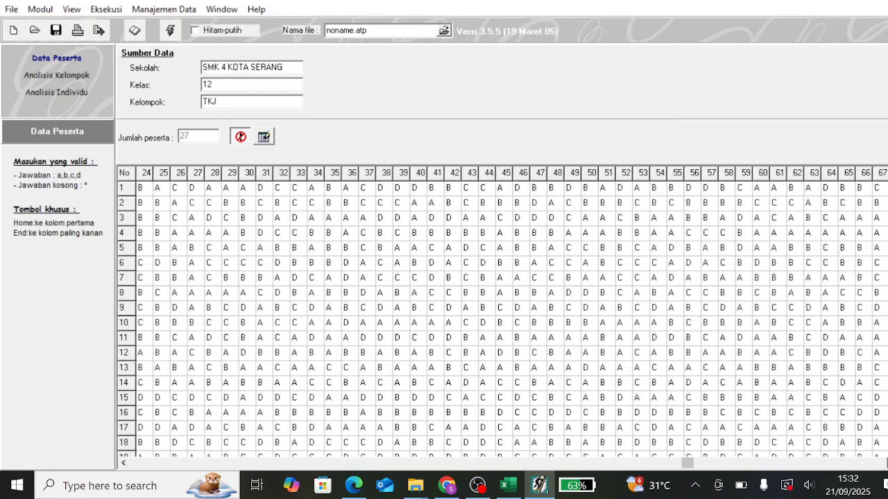
pyautogui.hscroll(10, 502, 315)
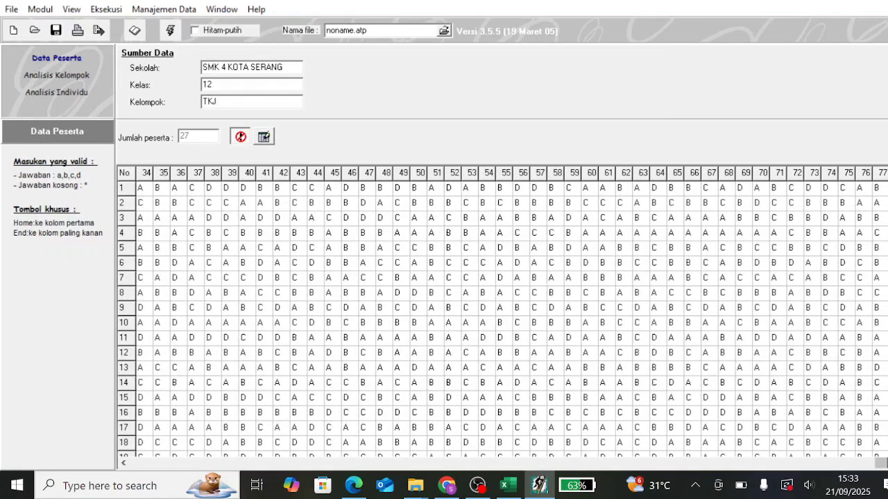
pyautogui.click(124, 464)
pyautogui.moveTo(124, 463); pyautogui.dragTo(124, 464)
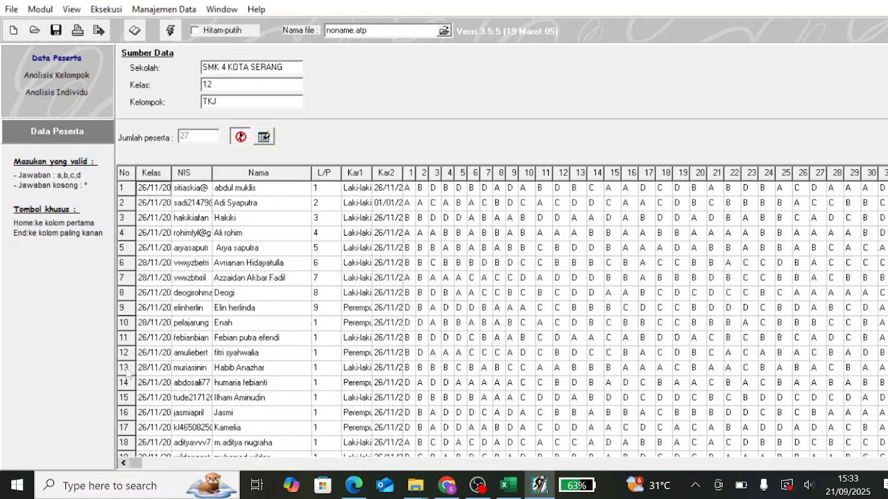
pyautogui.click(109, 10)
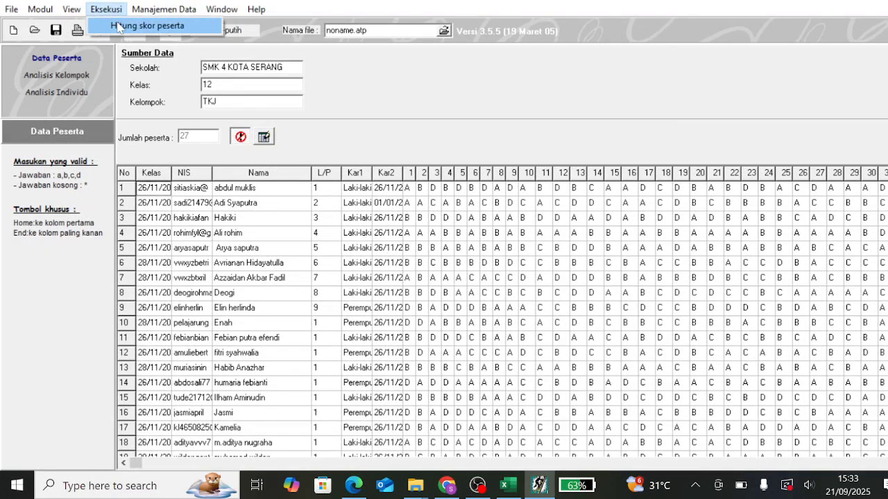
pyautogui.click(118, 26)
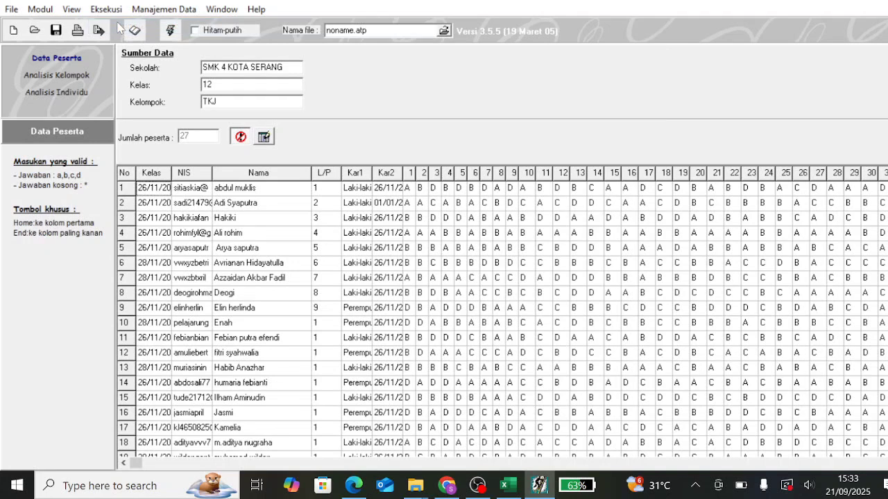
# View the group profile chart and look up the aspect descriptions in the question domain browser
pyautogui.click(75, 76)
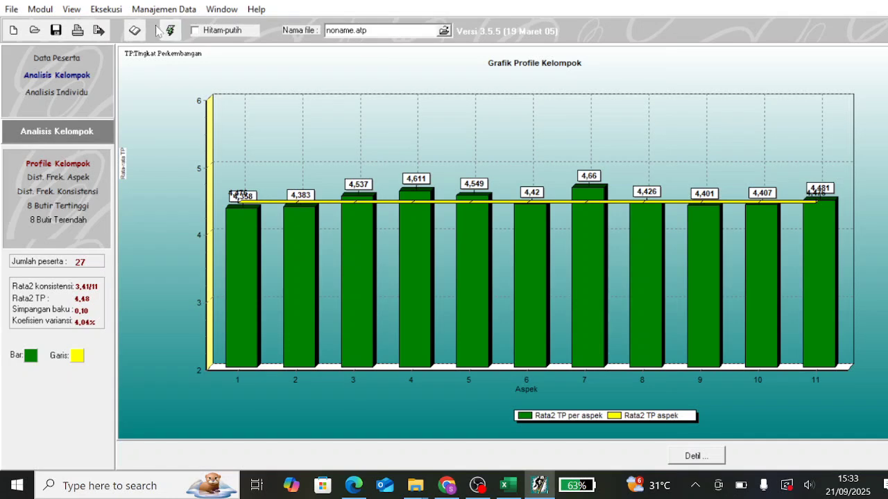
pyautogui.click(72, 11)
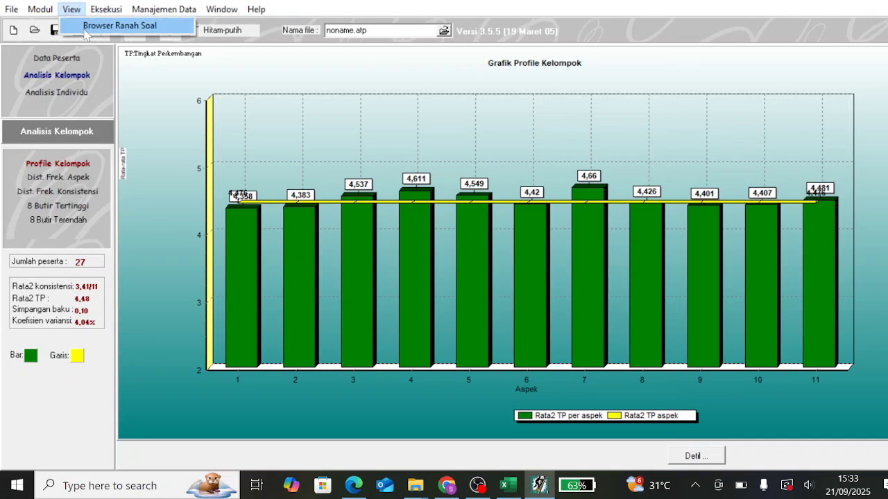
pyautogui.click(87, 26)
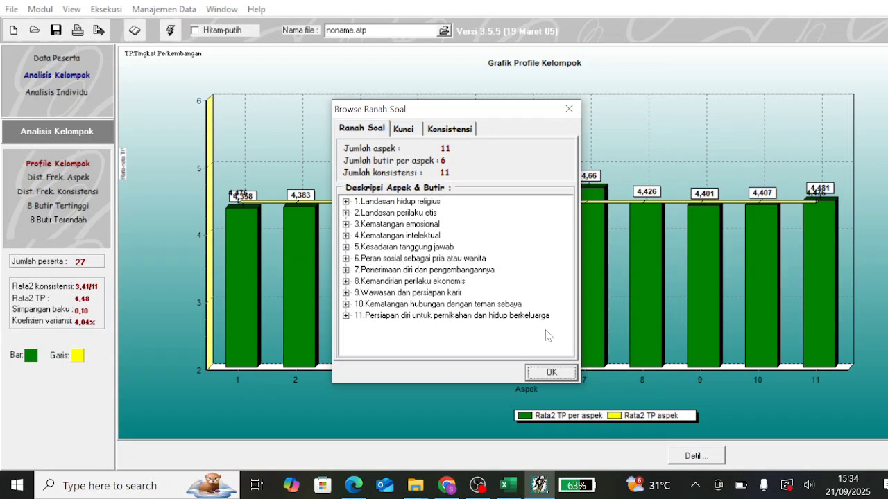
pyautogui.click(550, 372)
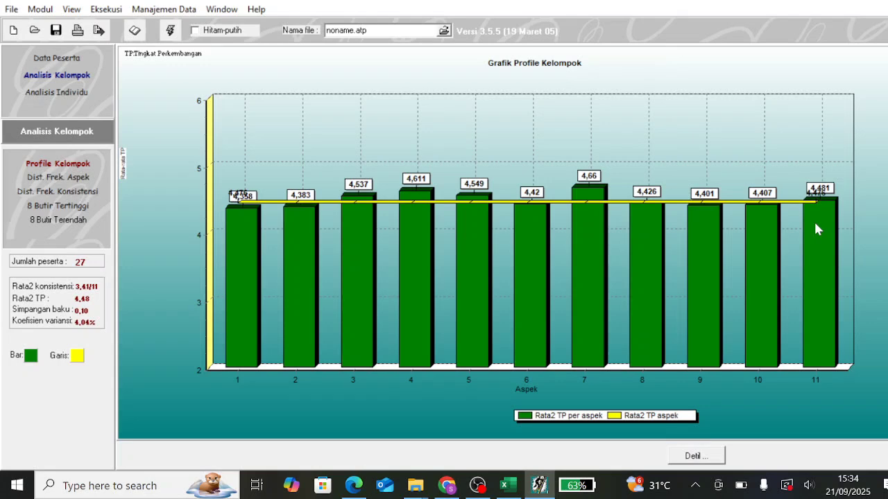
# Examine the group's aspect and consistency frequency distributions and its eight highest and eight lowest items
pyautogui.click(72, 178)
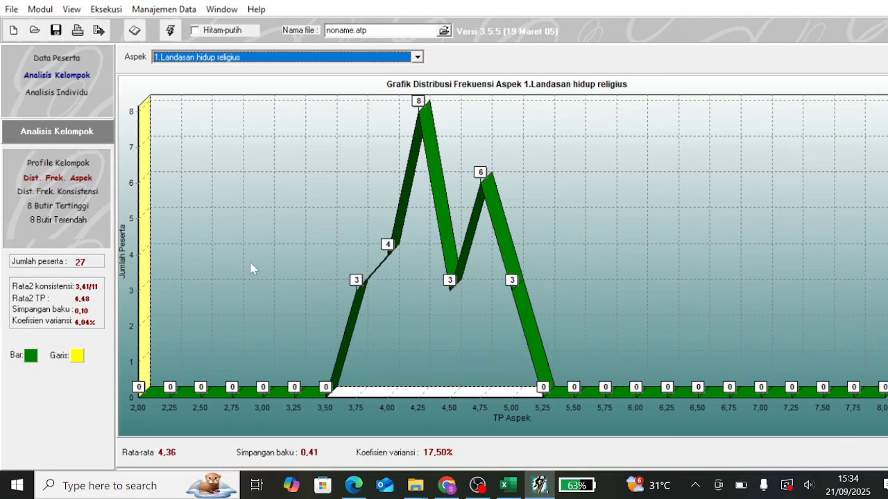
pyautogui.click(24, 192)
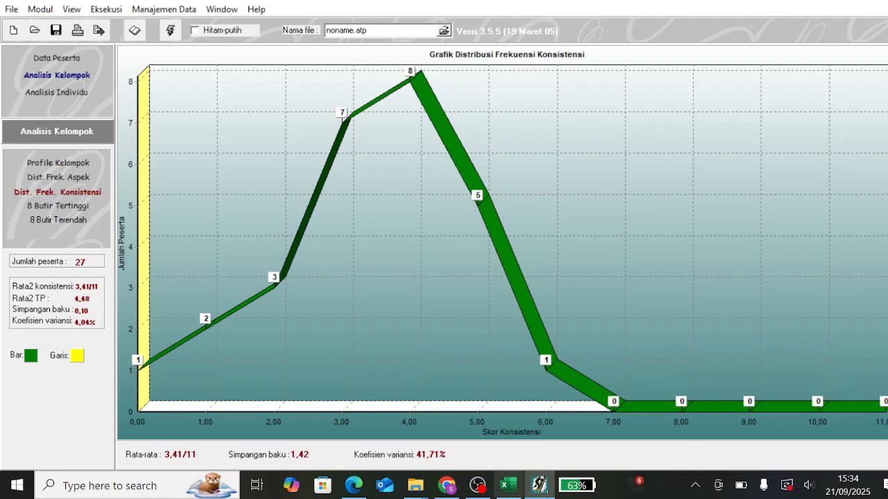
pyautogui.click(61, 206)
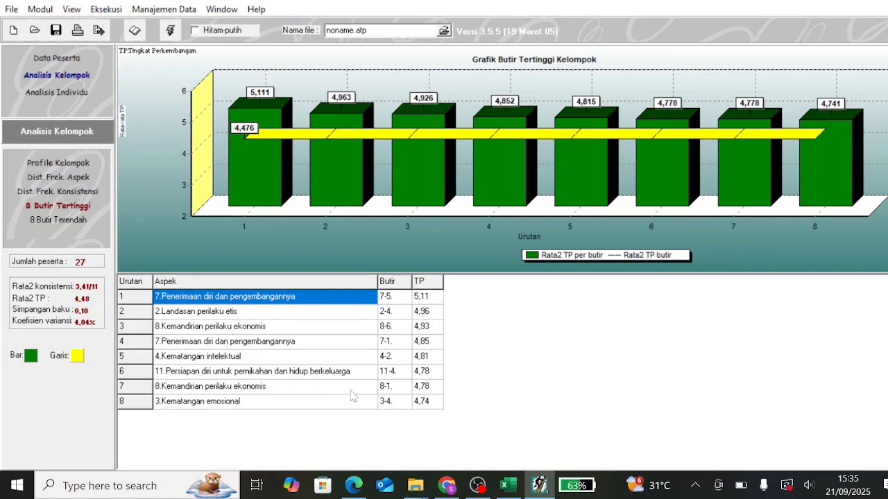
pyautogui.click(58, 219)
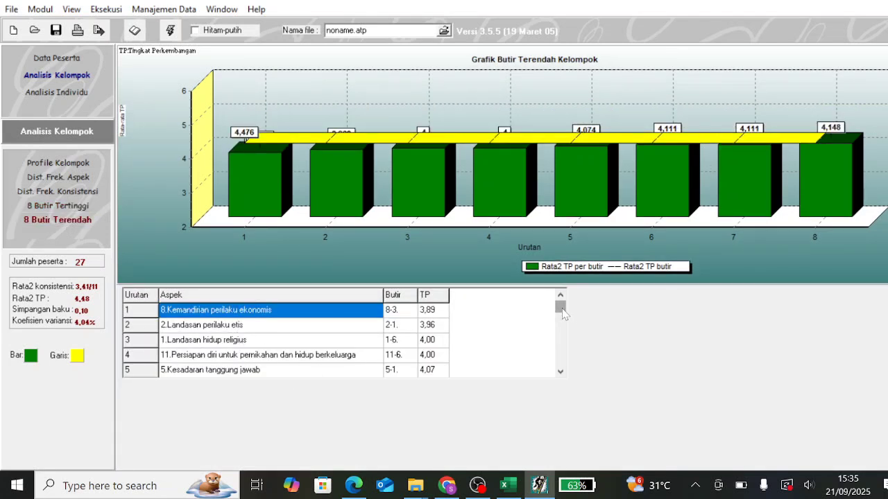
pyautogui.moveTo(563, 313)
pyautogui.mouseDown()
pyautogui.moveTo(562, 375)
pyautogui.moveTo(567, 314)
pyautogui.mouseUp()
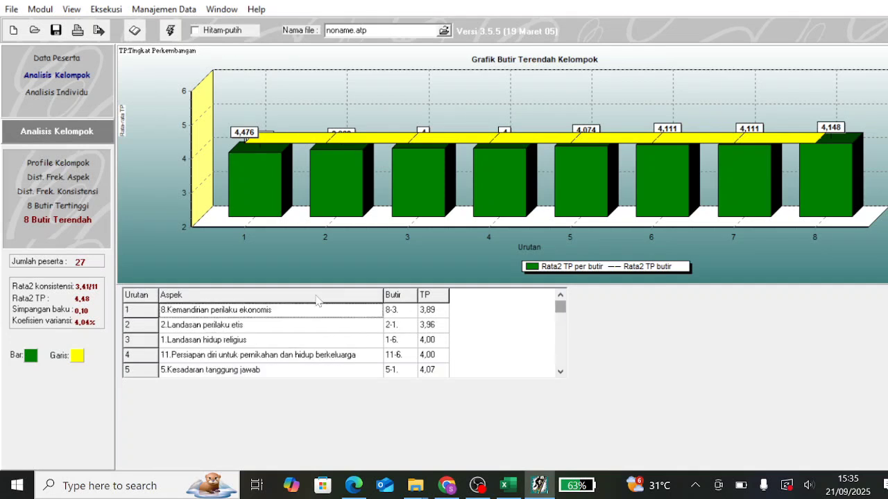
# List all participants in the individual analysis and display the first participant's profile and score frequency distribution
pyautogui.click(75, 93)
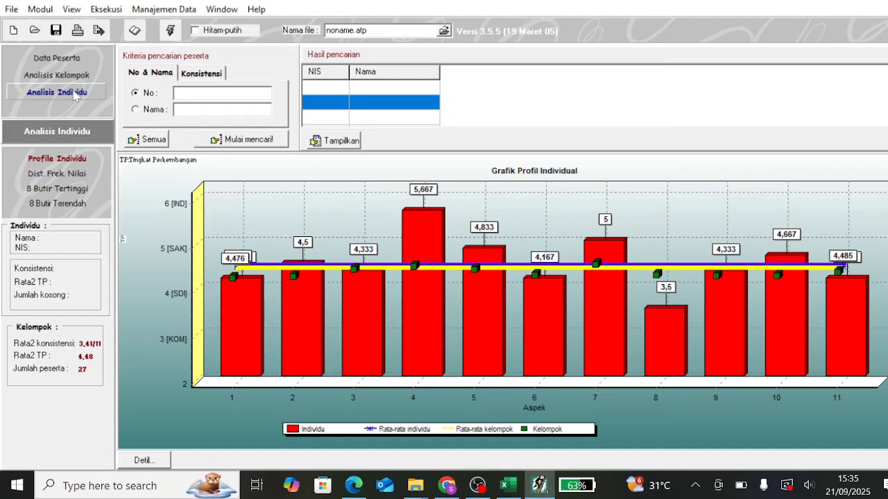
pyautogui.click(154, 140)
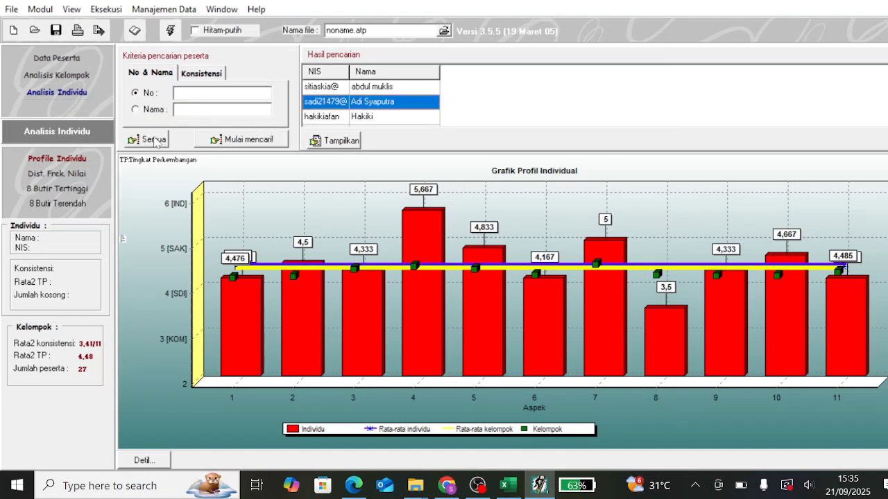
pyautogui.click(374, 87)
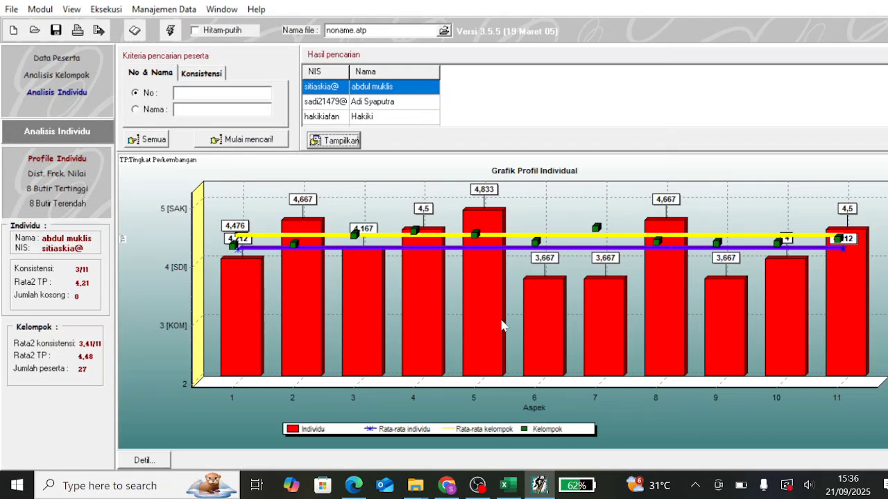
pyautogui.click(68, 175)
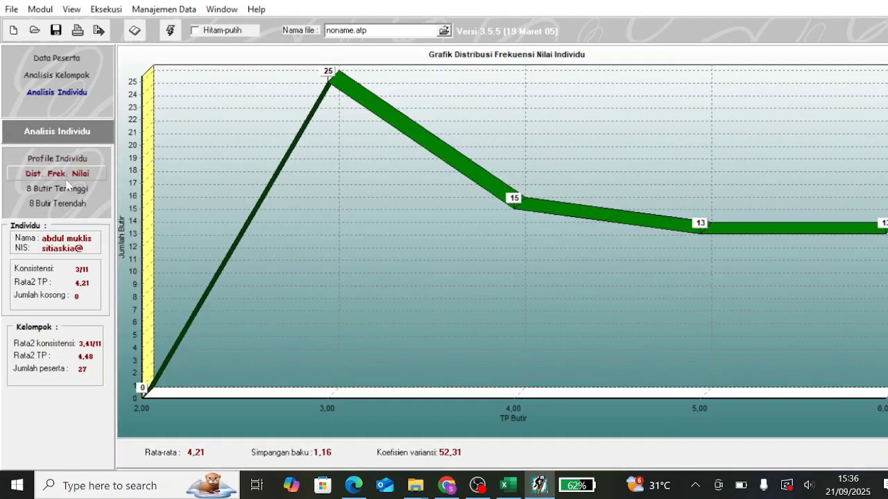
# Examine the first participant's eight highest and eight lowest items, and display the second participant's individual profile
pyautogui.click(69, 188)
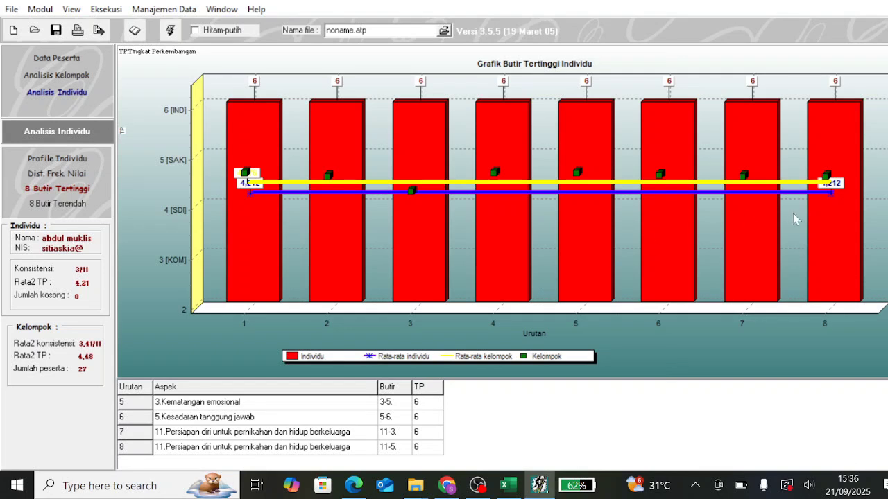
pyautogui.click(64, 206)
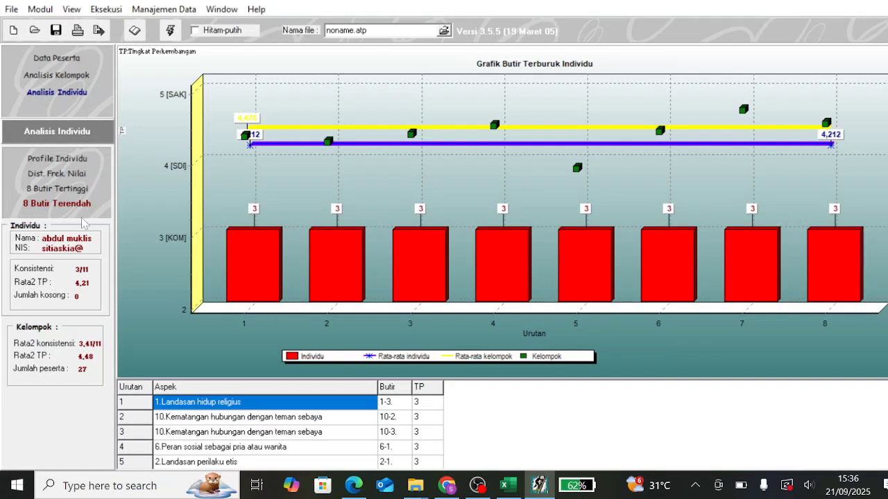
pyautogui.click(45, 94)
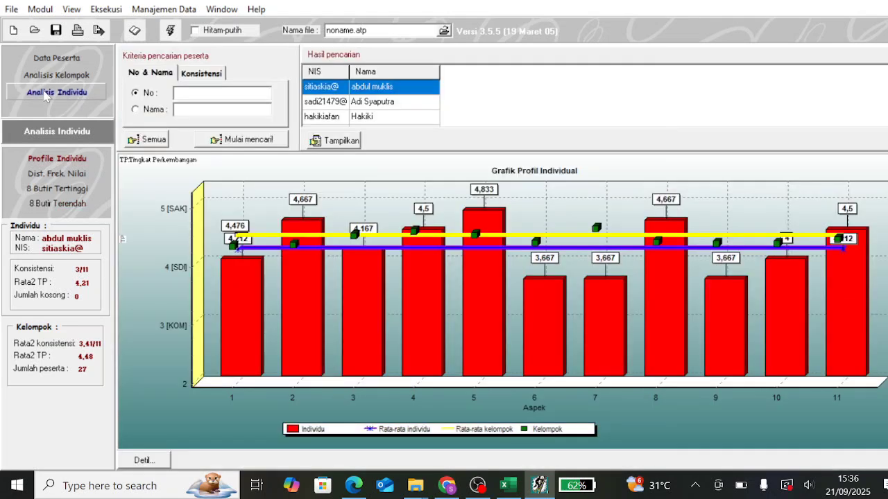
pyautogui.click(358, 102)
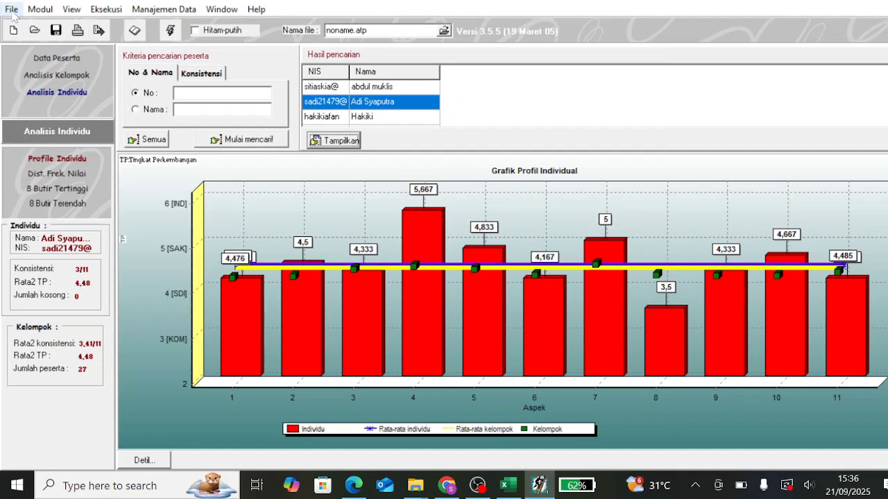
# Preview the printable group analysis report (Analisis Kelompok), read through its first page and close the preview
pyautogui.click(12, 11)
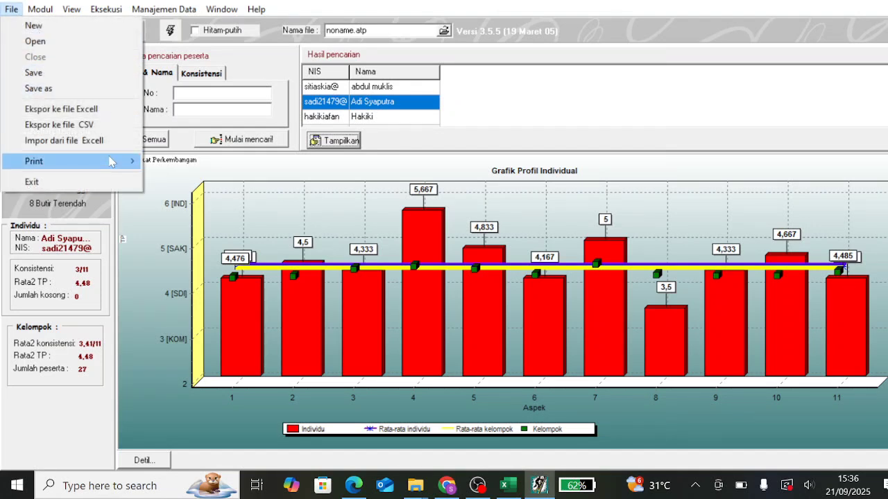
pyautogui.moveTo(110, 161)
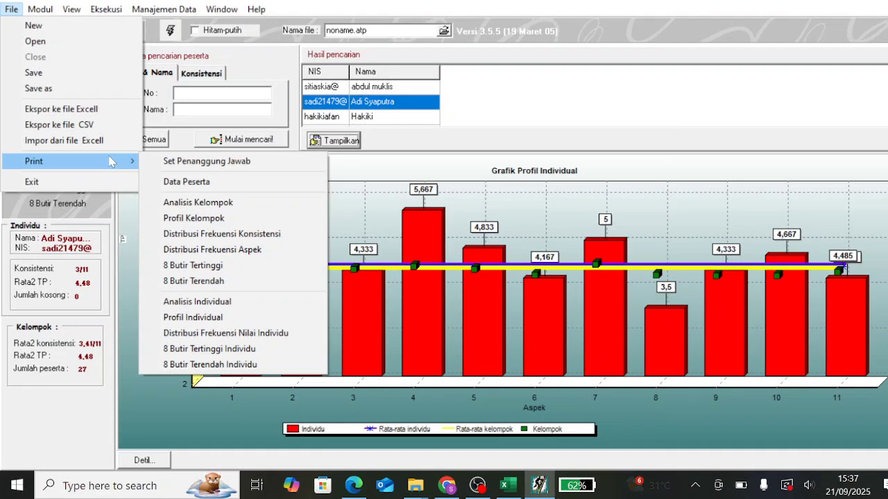
pyautogui.click(195, 208)
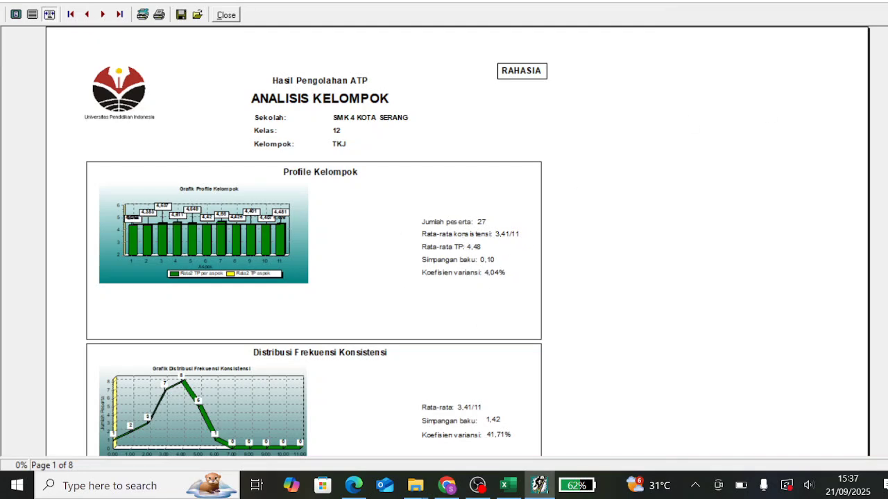
pyautogui.scroll(-6, 457, 242)
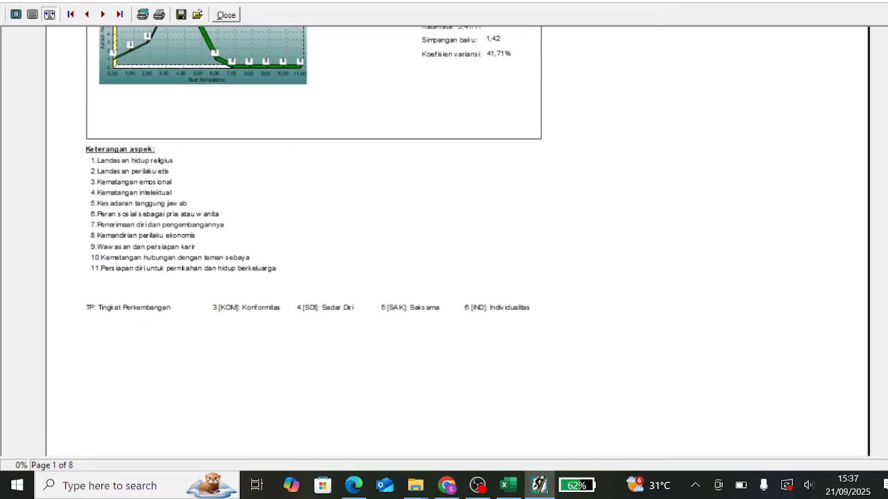
pyautogui.scroll(6, 458, 242)
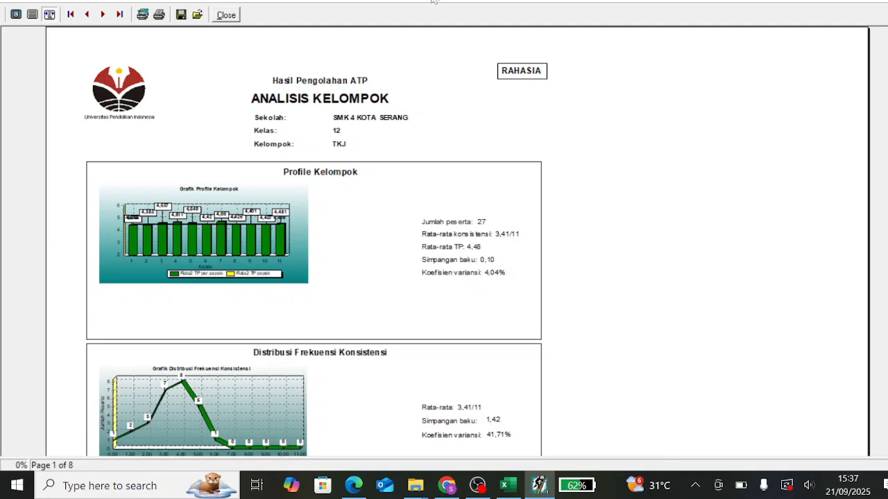
pyautogui.click(224, 14)
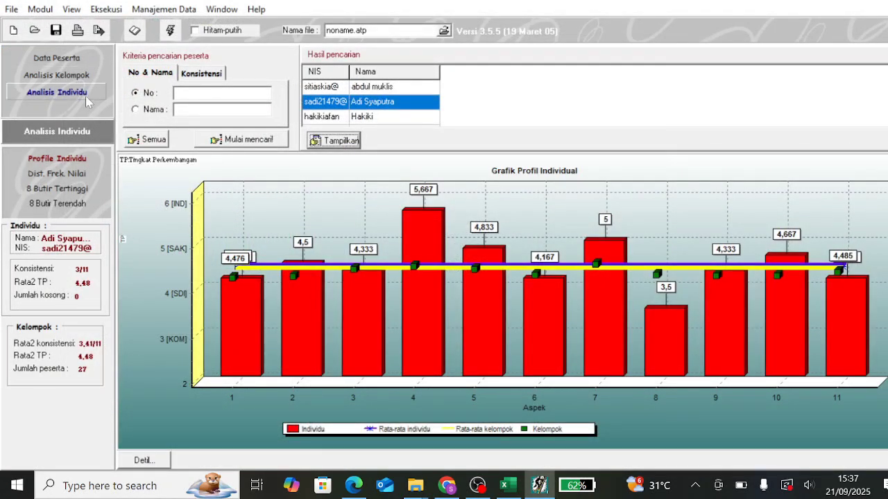
# Preview the second participant's printable individual analysis report (Analisis Individual), read through its first page and close the preview
pyautogui.click(18, 11)
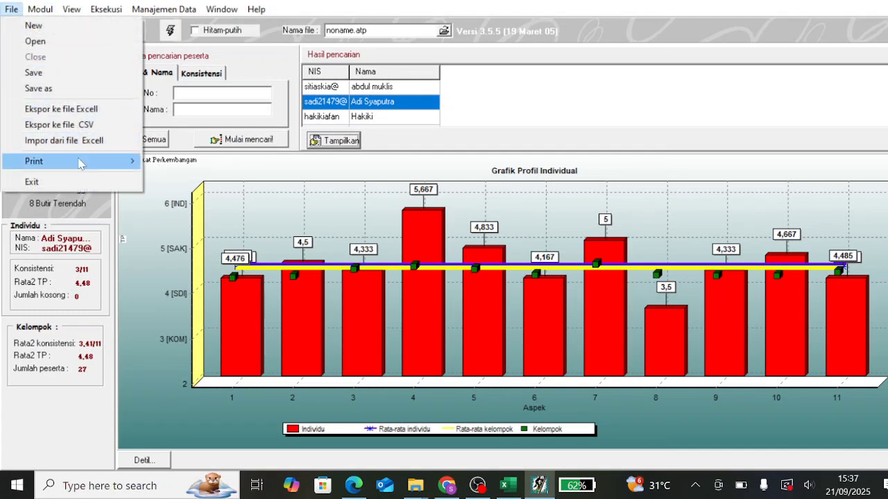
pyautogui.moveTo(80, 162)
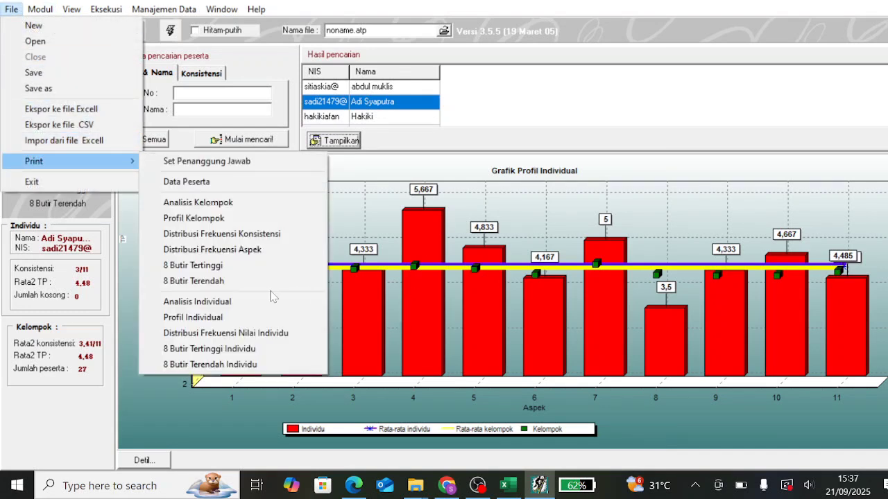
pyautogui.click(267, 304)
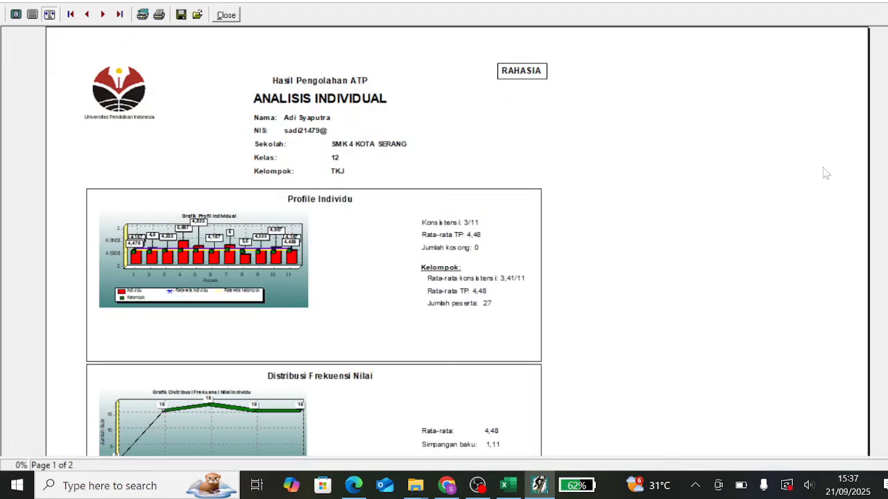
pyautogui.scroll(-9, 880, 288)
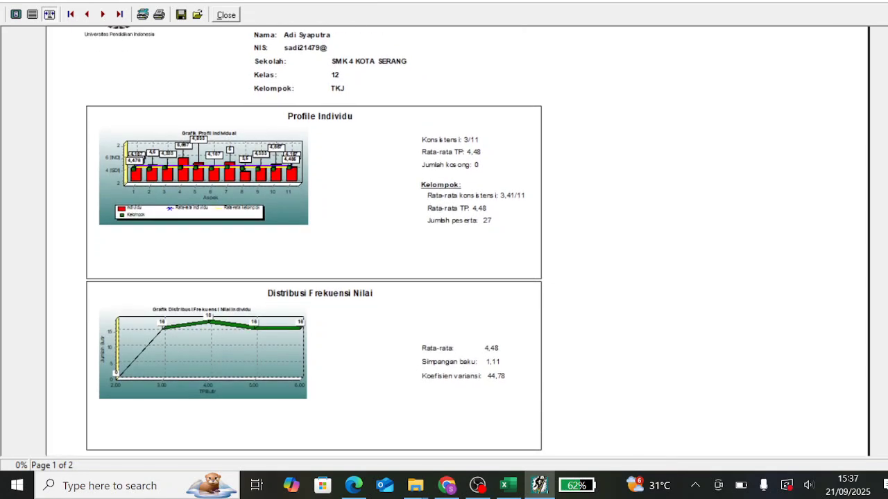
pyautogui.scroll(-3, 877, 305)
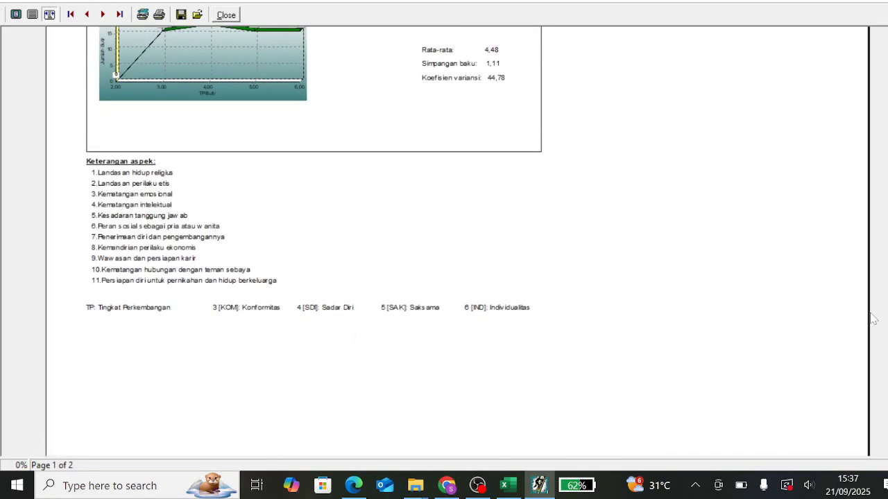
pyautogui.scroll(12, 872, 319)
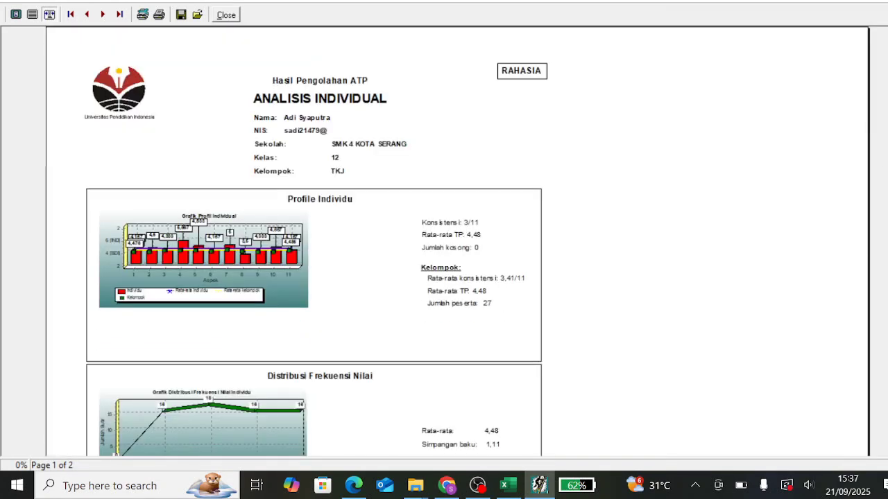
pyautogui.click(226, 15)
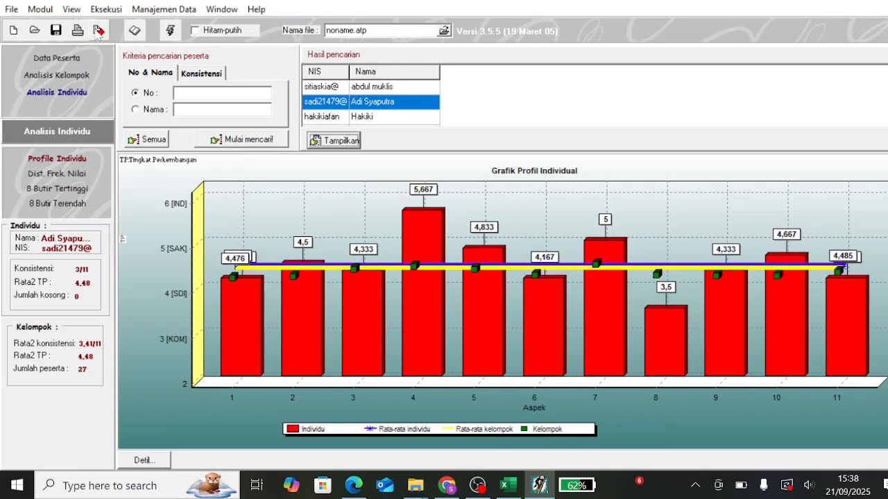
# Review the aspect list, the item scoring key and the consistency item pairs in the question domain browser, and close it
pyautogui.click(136, 33)
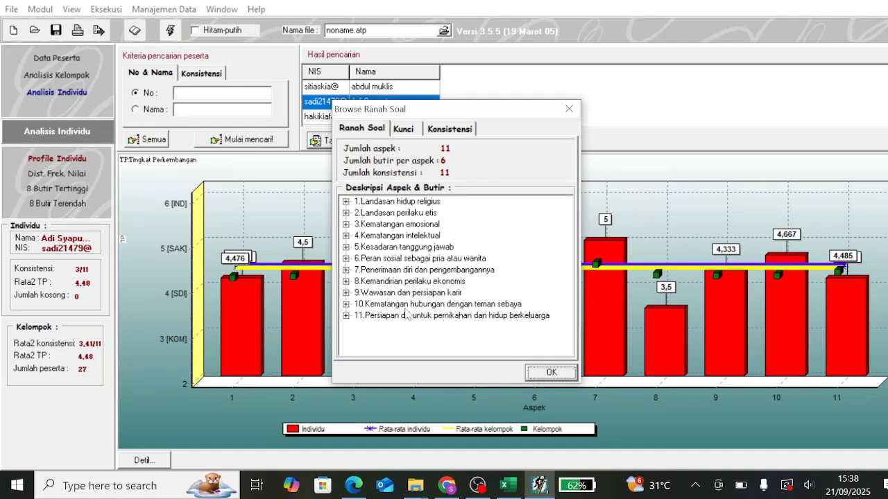
pyautogui.click(408, 131)
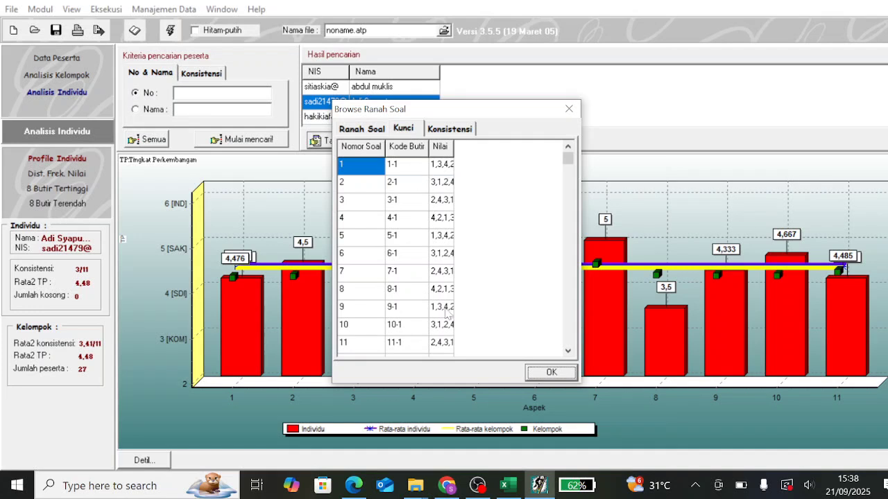
pyautogui.click(438, 132)
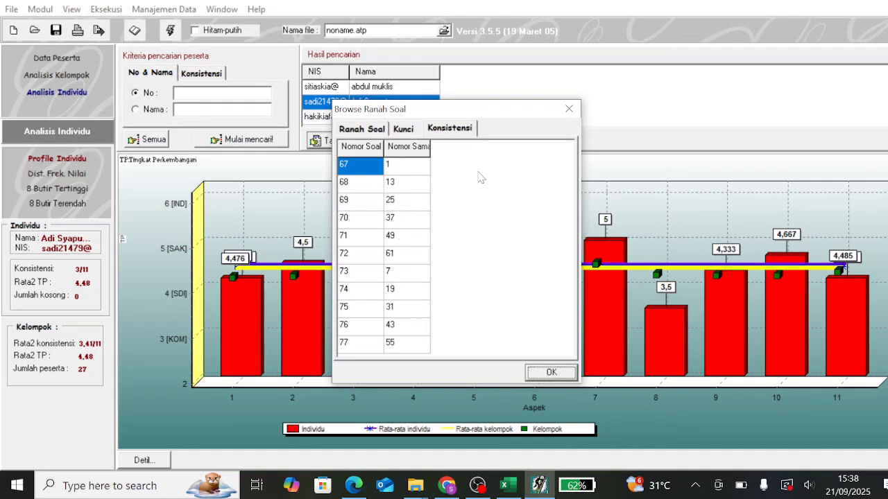
pyautogui.click(570, 109)
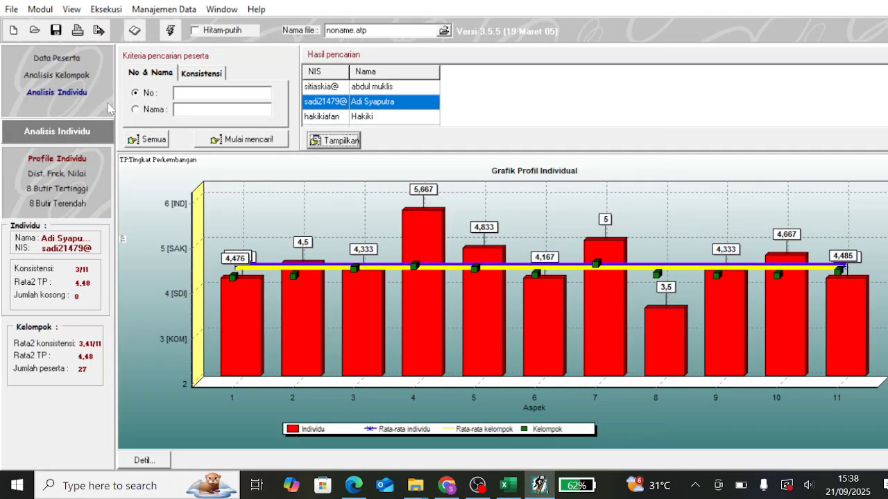
# Return to the participant data and inspect the answers through the final item column, number 77
pyautogui.click(70, 61)
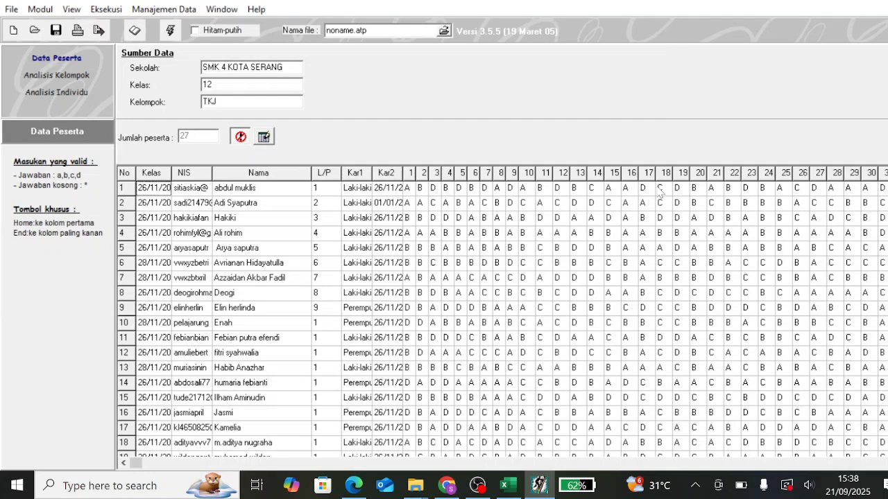
pyautogui.click(801, 464)
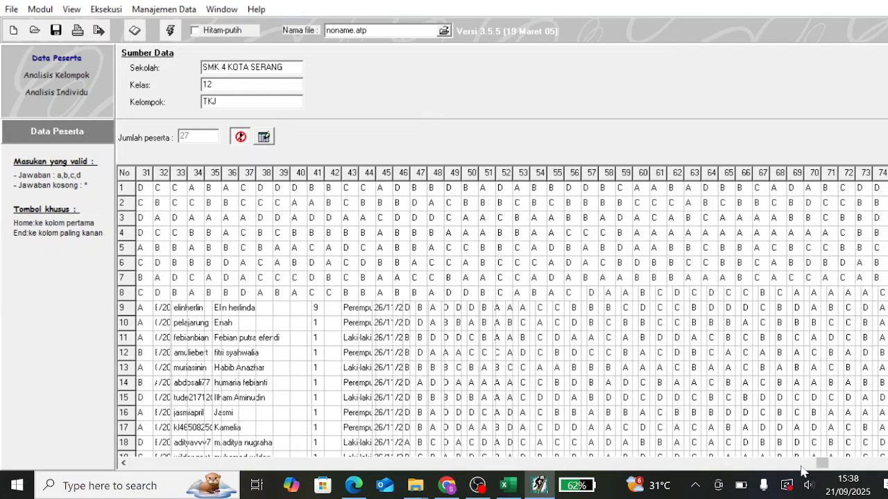
pyautogui.moveTo(822, 464); pyautogui.dragTo(880, 463)
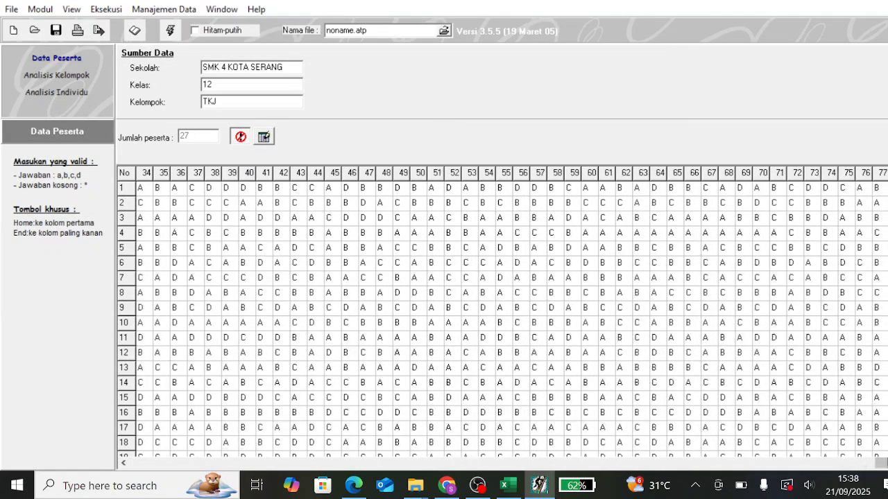